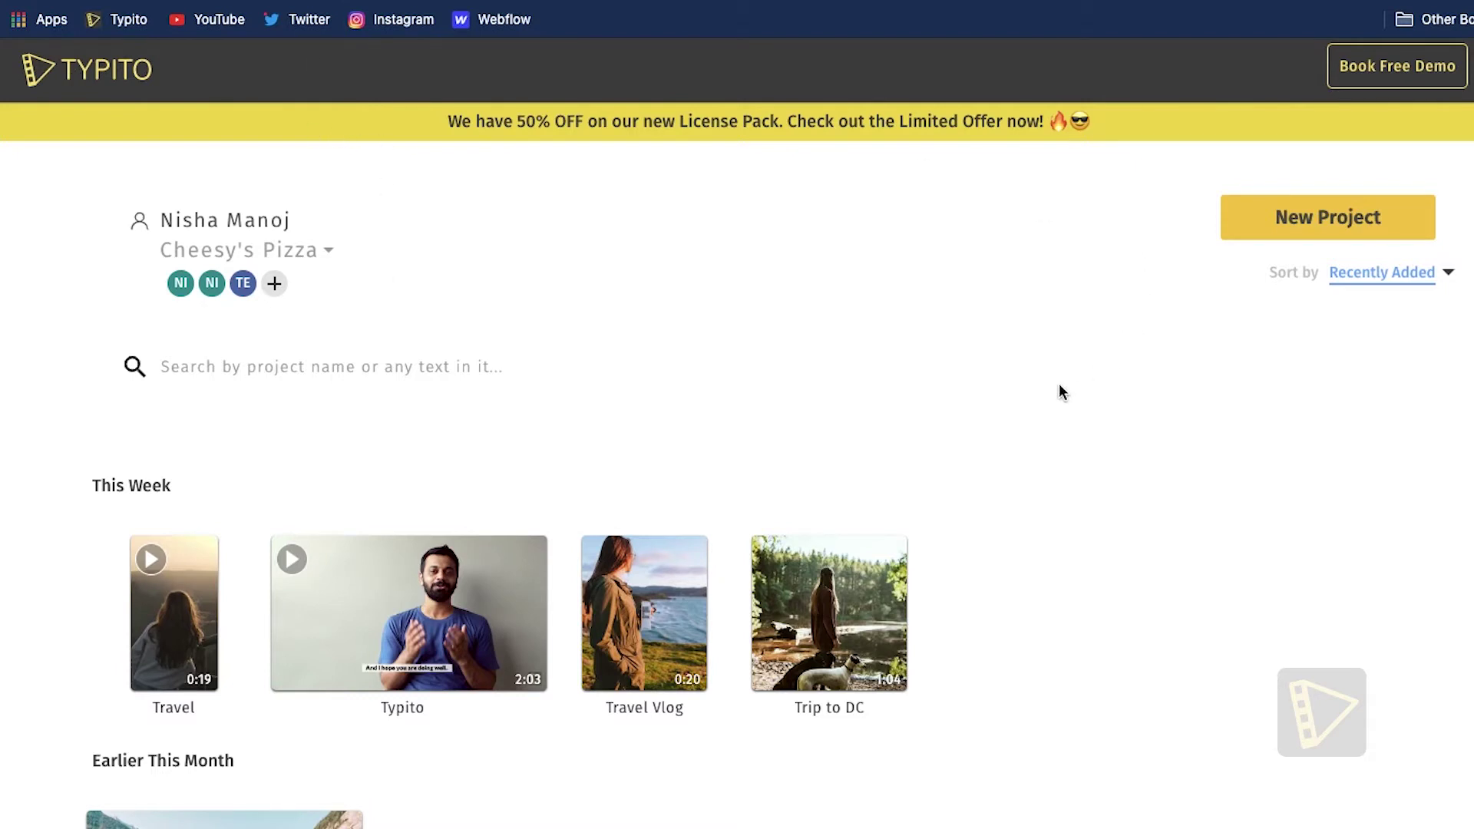
Create a YouTube 16:9 widescreen project and upload Intro.mp4 into it.
click(1337, 219)
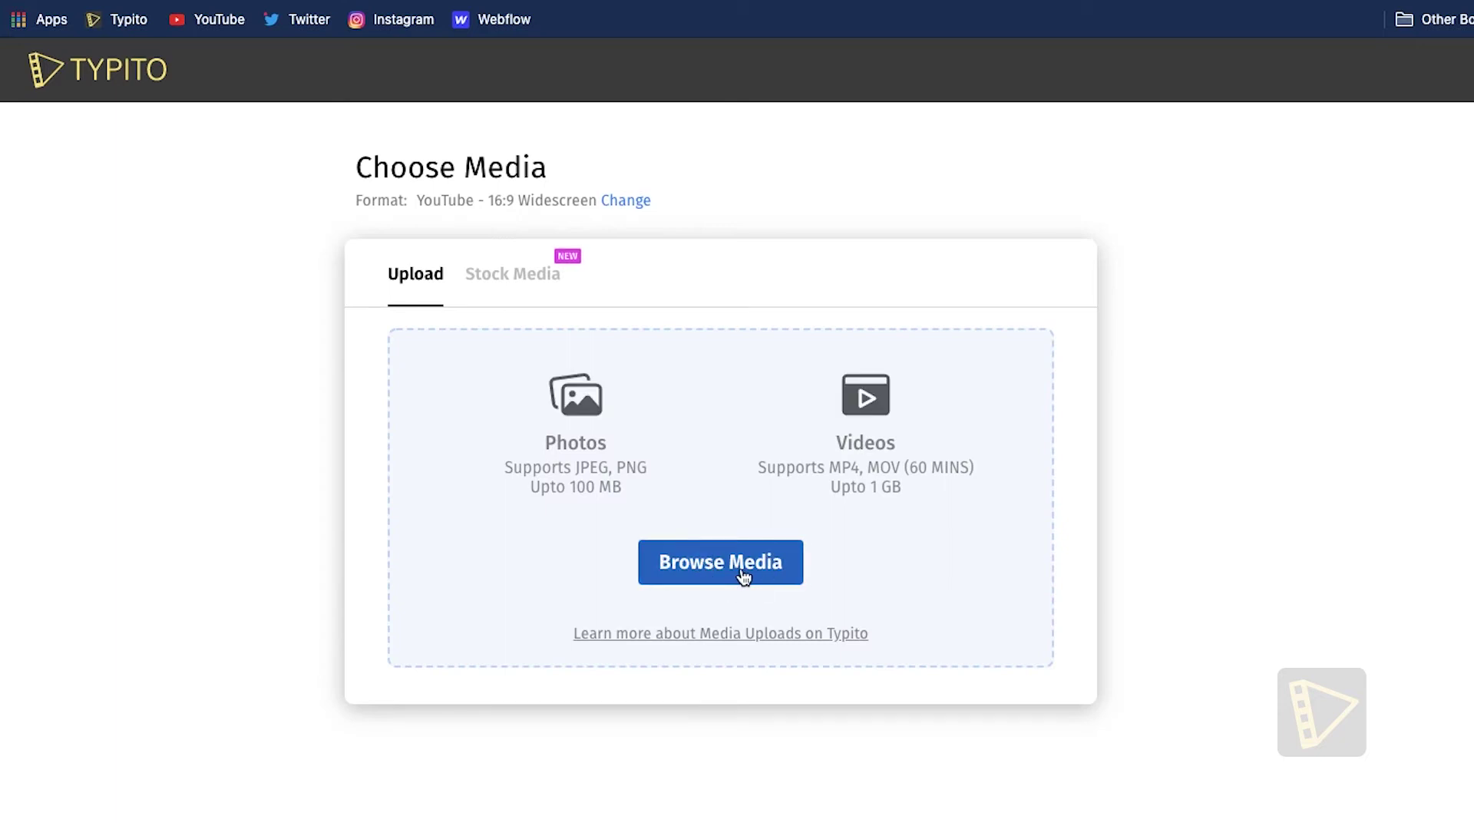
click(742, 577)
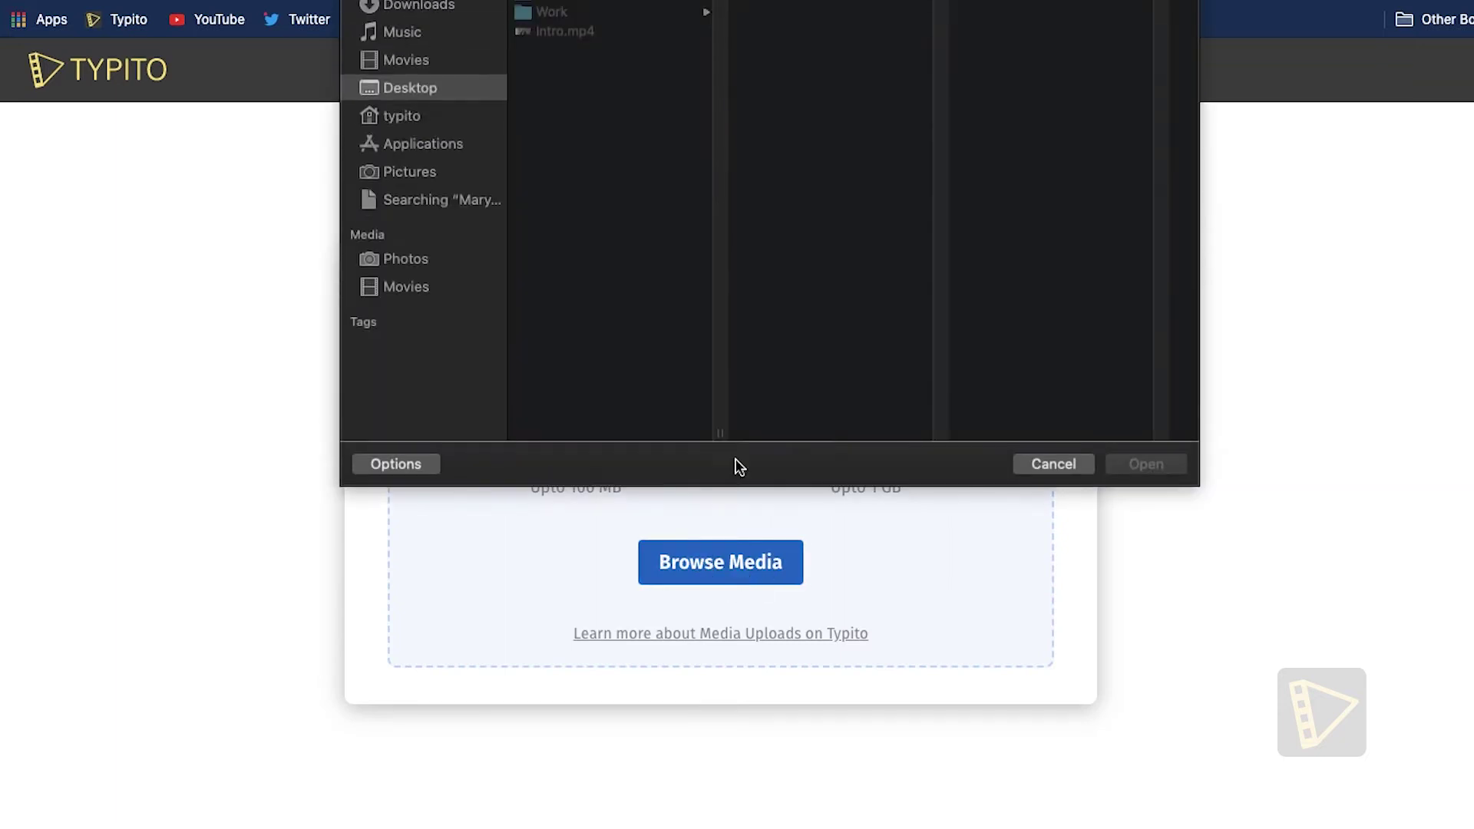
click(551, 37)
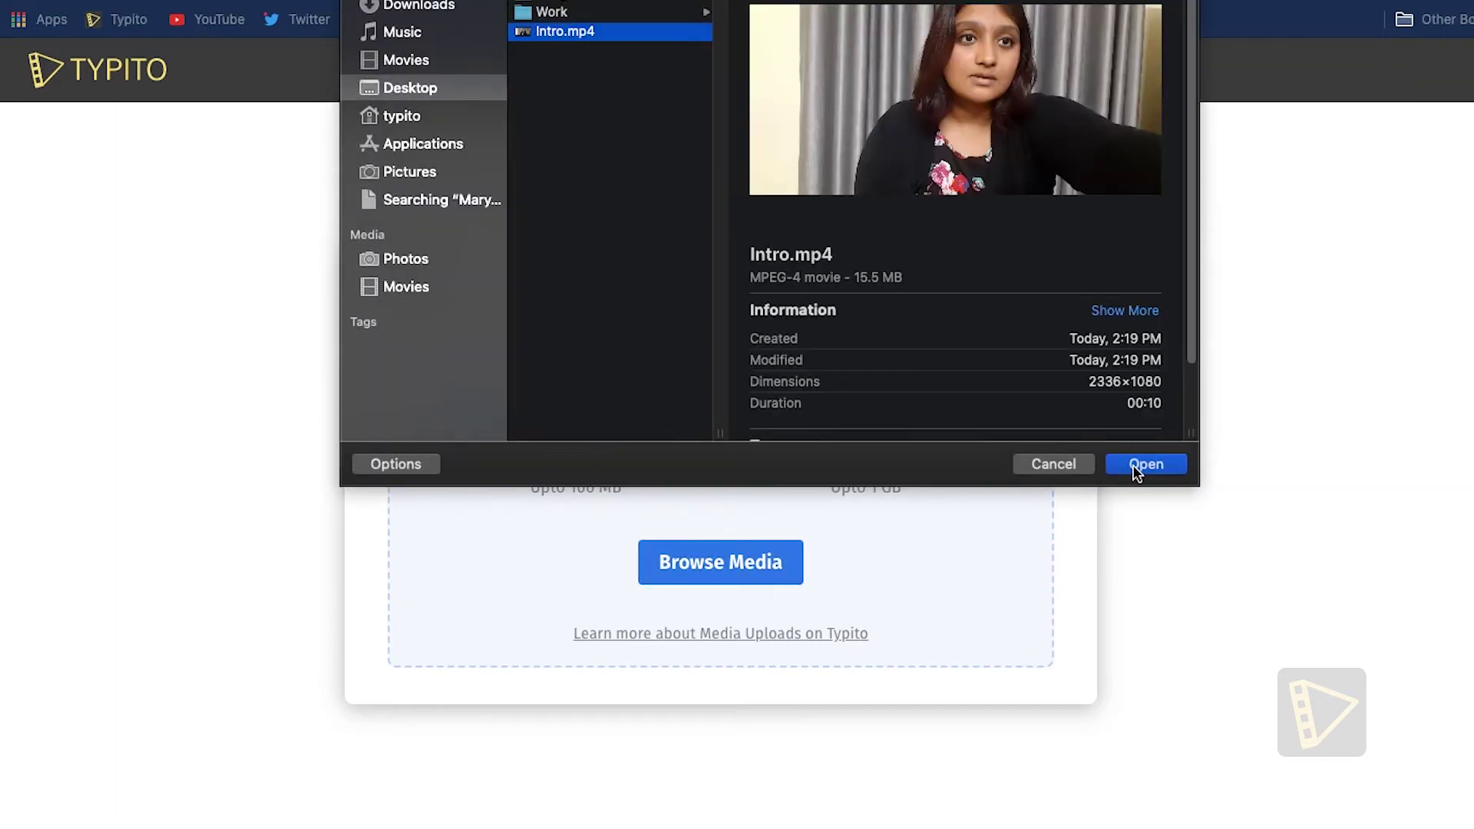
click(1141, 465)
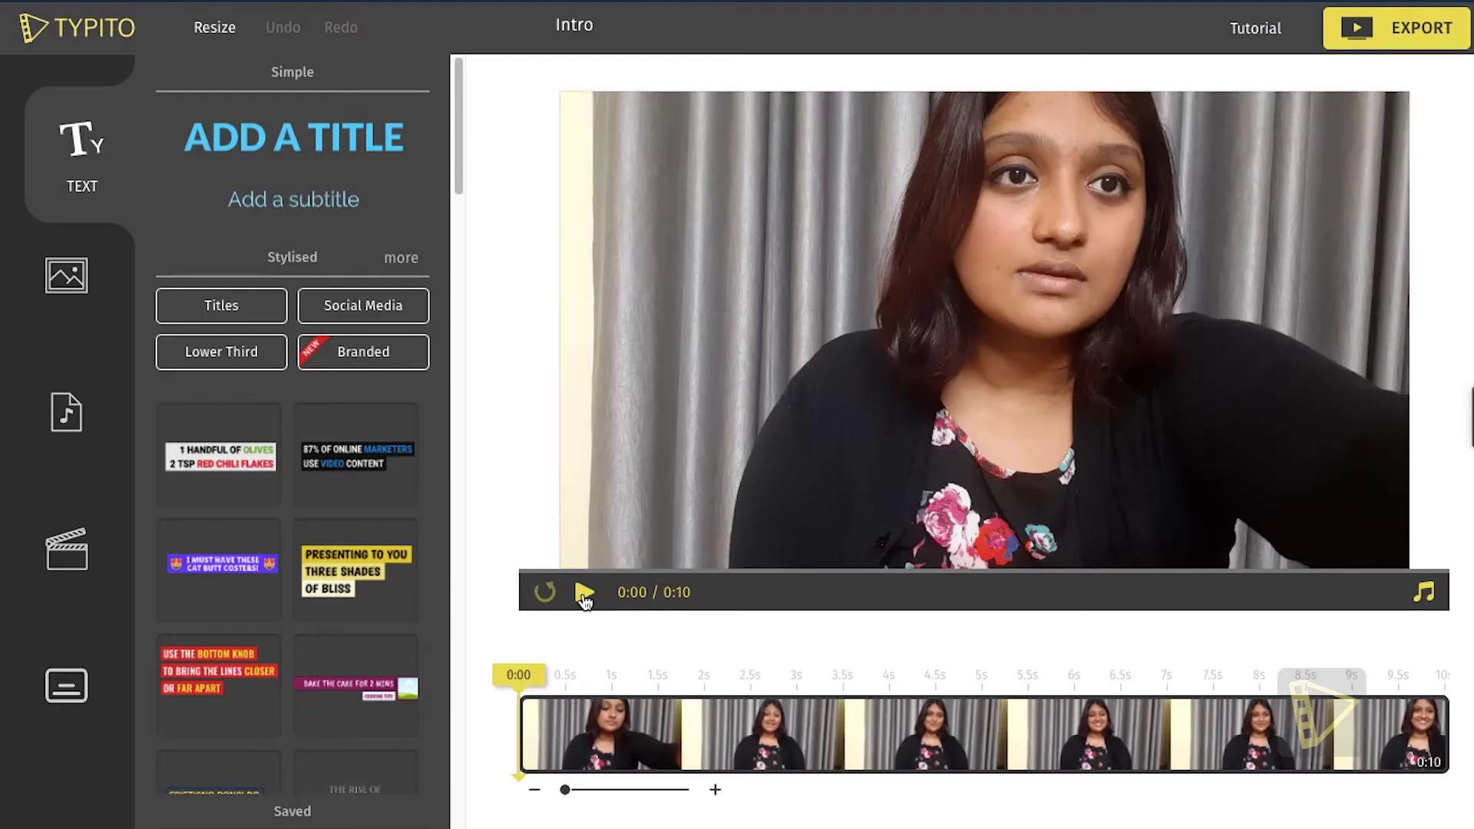
Preview the Intro clip and pause playback at 0:03.
click(584, 593)
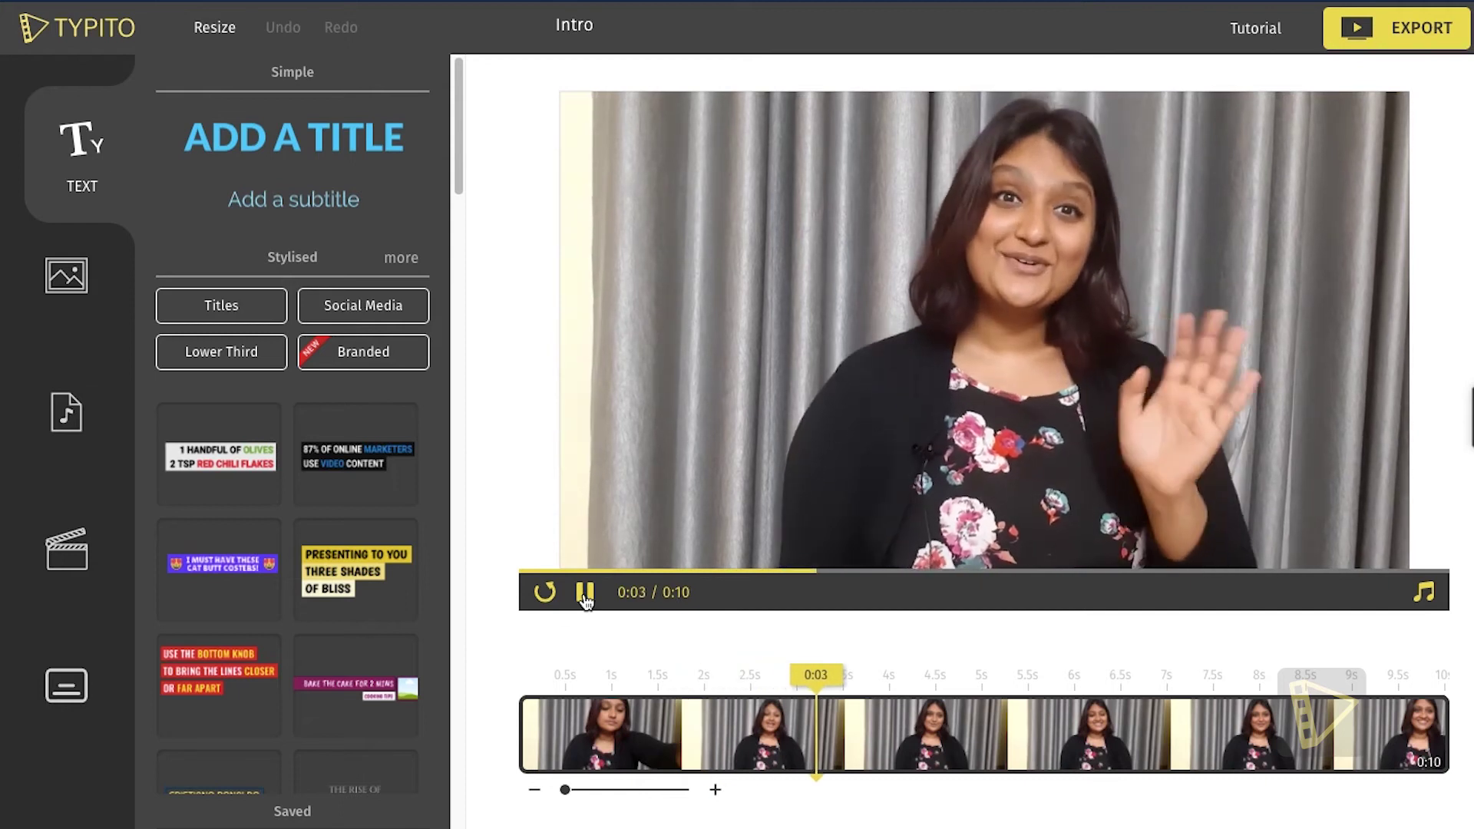
click(585, 593)
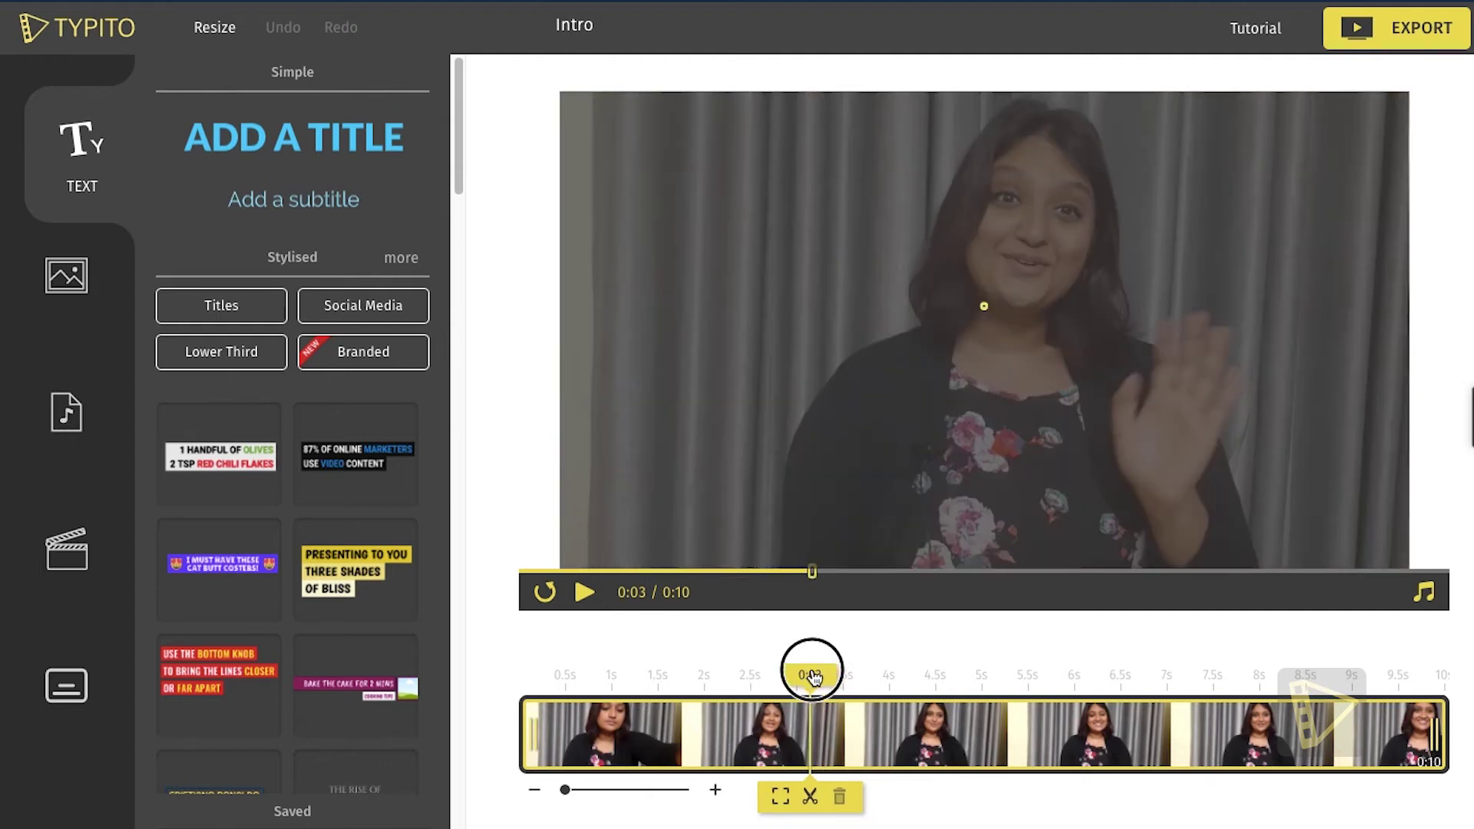
Split the Intro clip at 0:03 and delete the opening three-second piece.
mouse_move(818, 674)
mouse_down()
mouse_move(785, 686)
mouse_move(820, 689)
mouse_up()
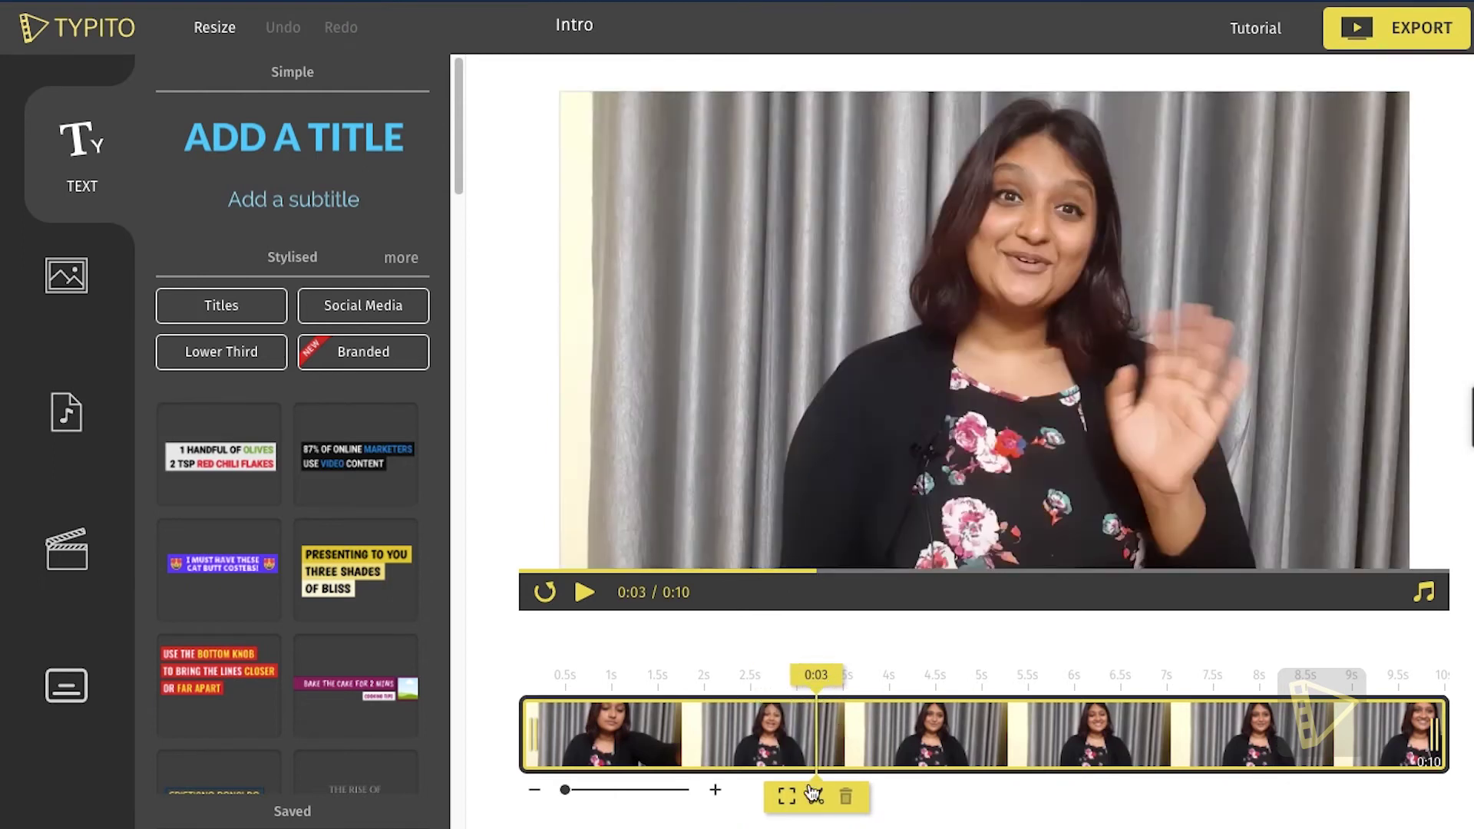
click(816, 733)
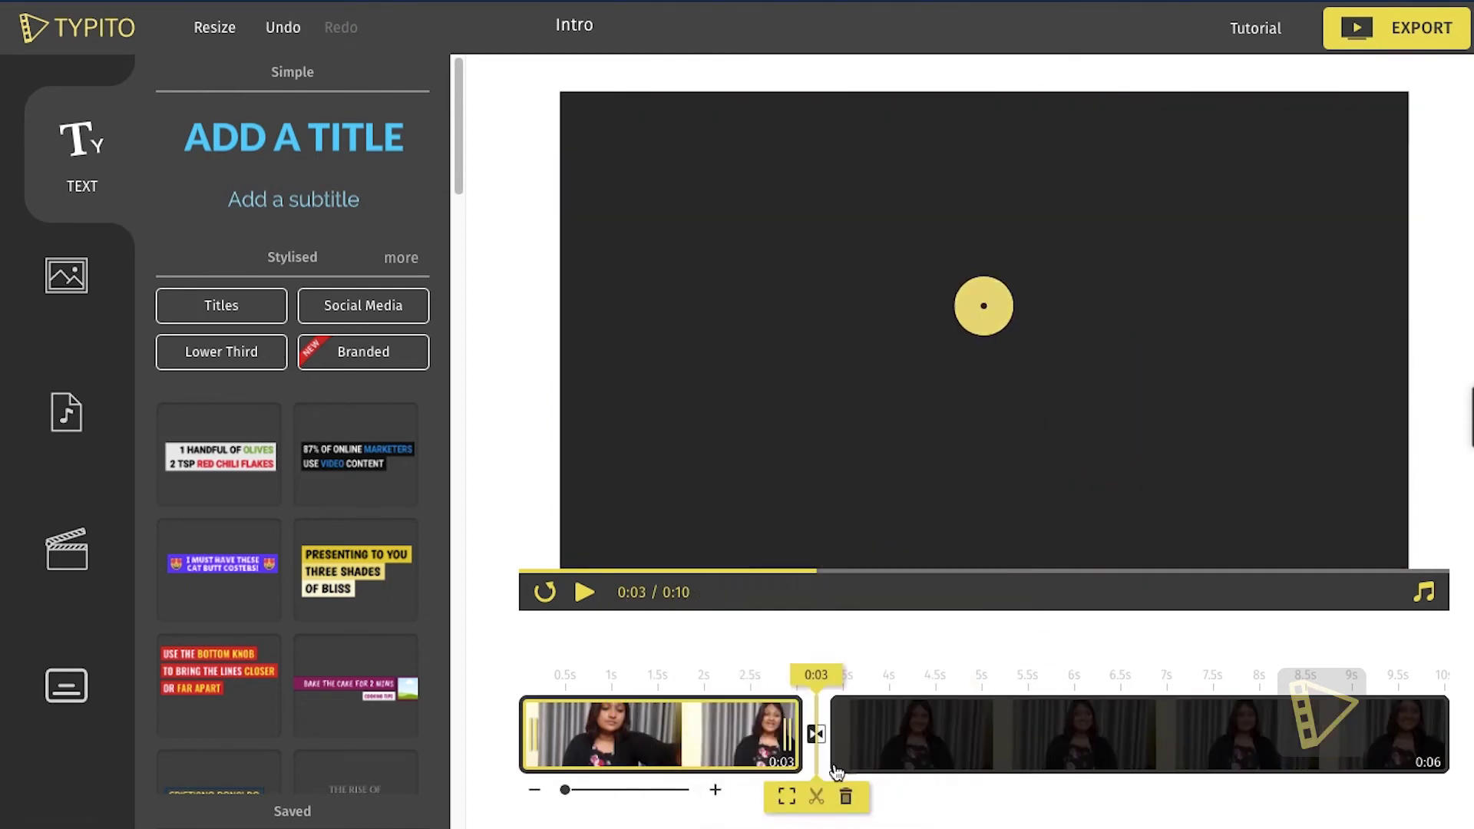
click(685, 743)
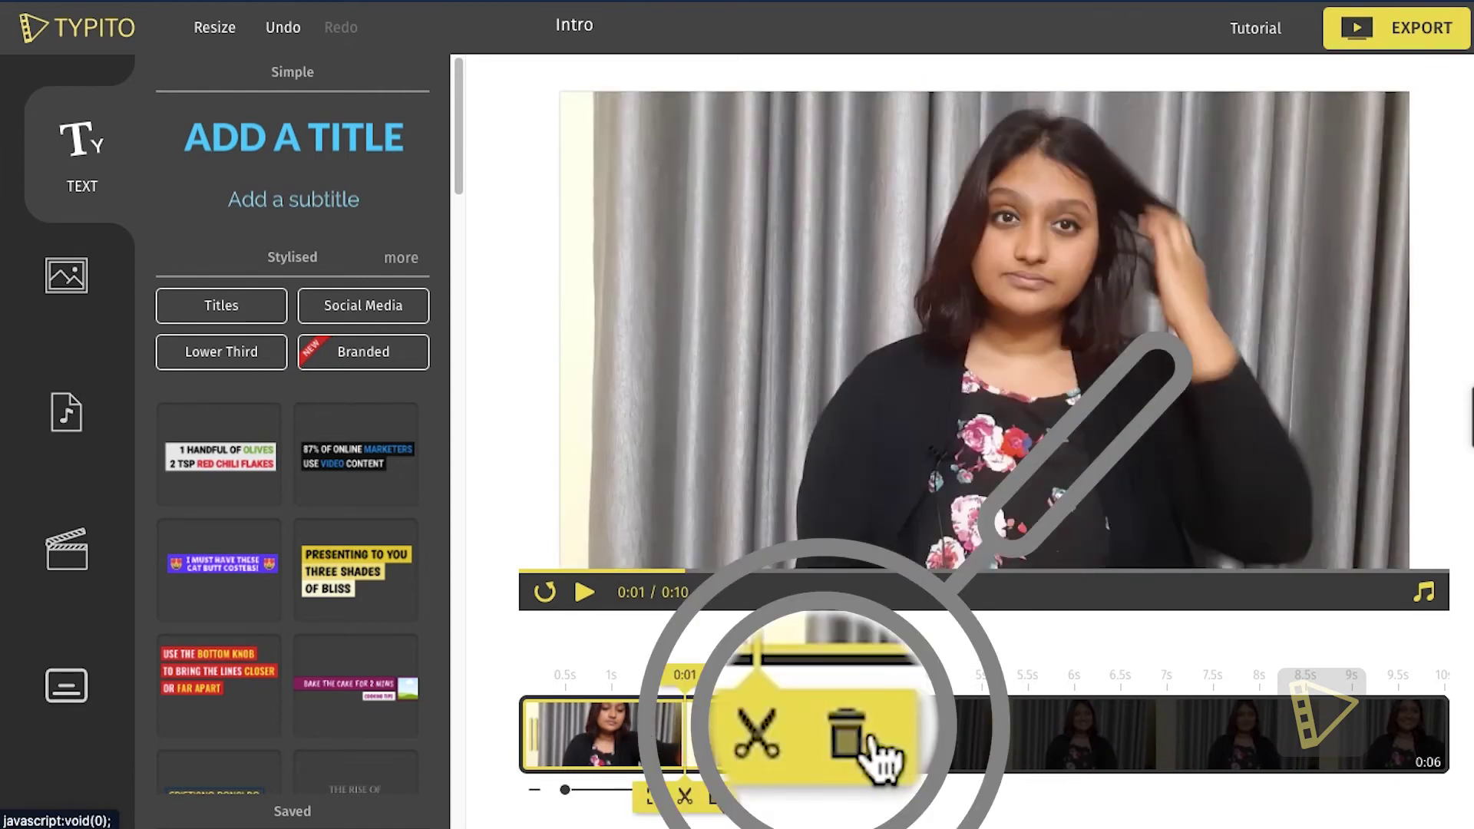
click(719, 798)
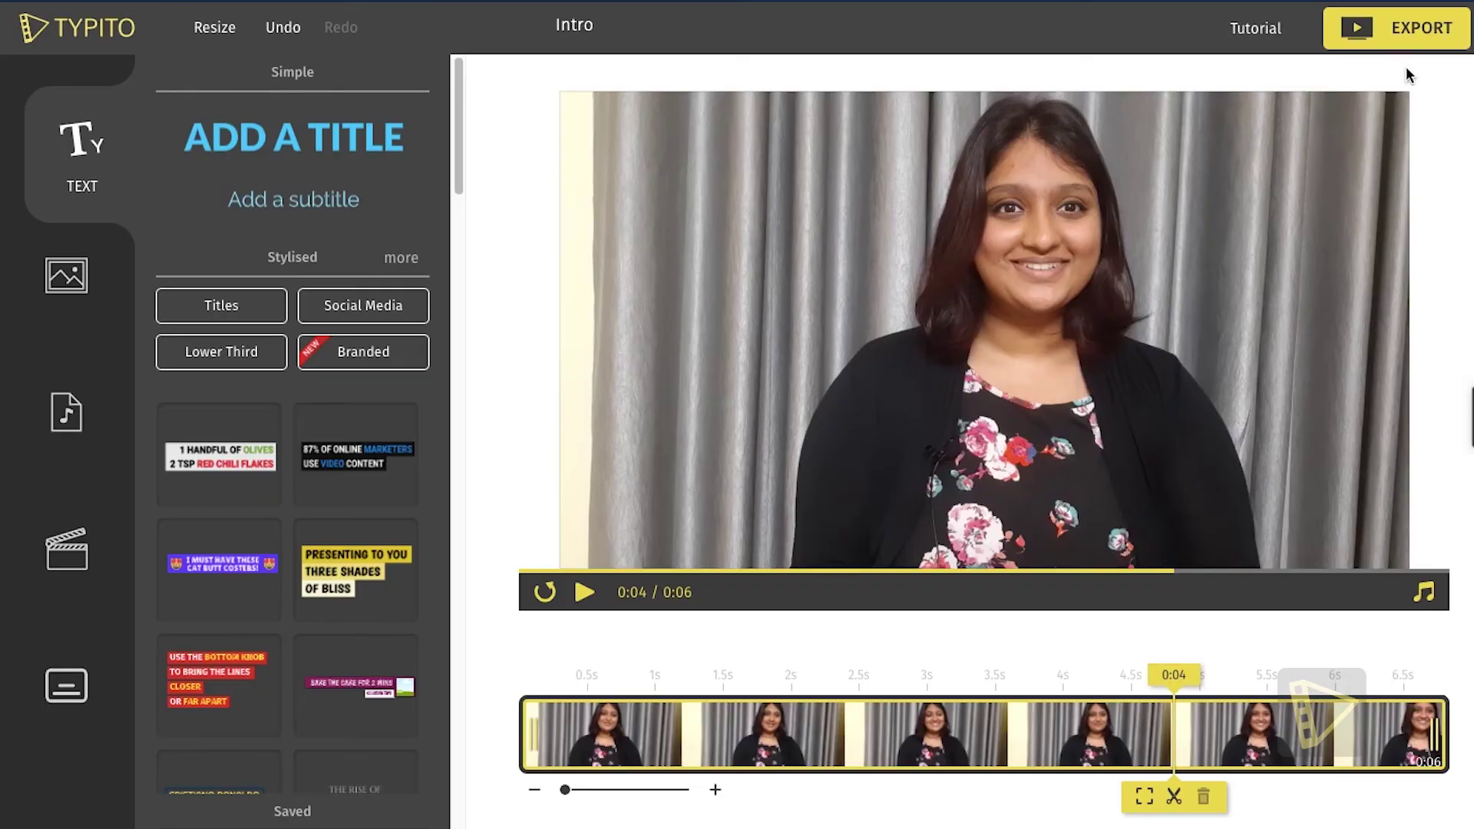
click(1406, 38)
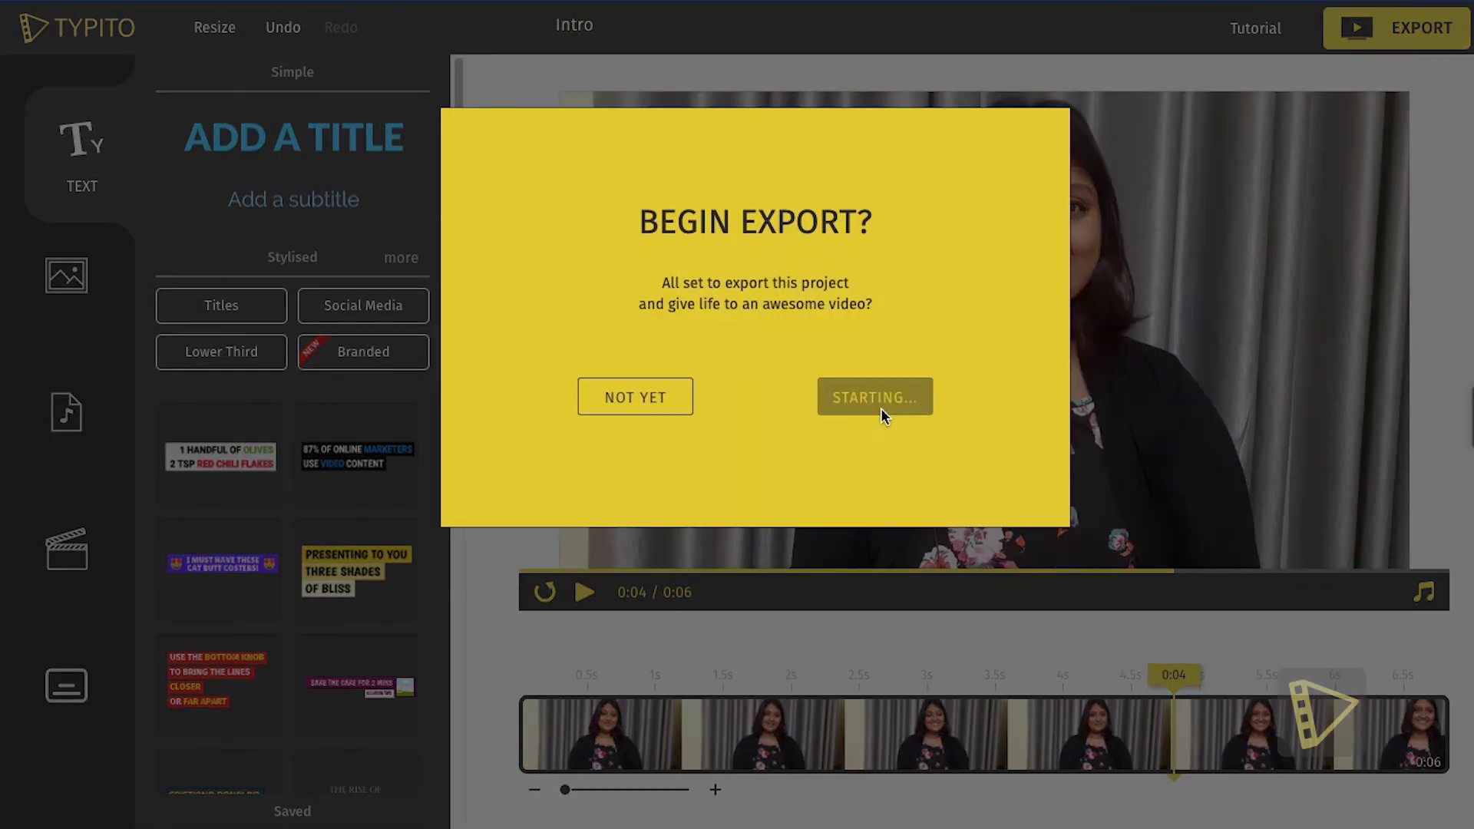